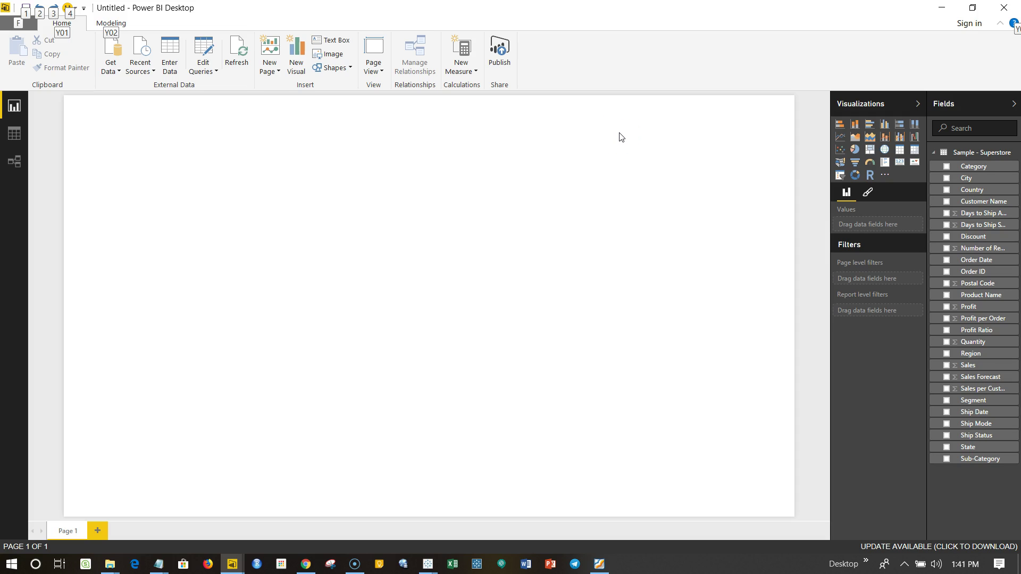
Open the Query Editor on the Sample - Superstore data via Edit Queries
key(Escape)
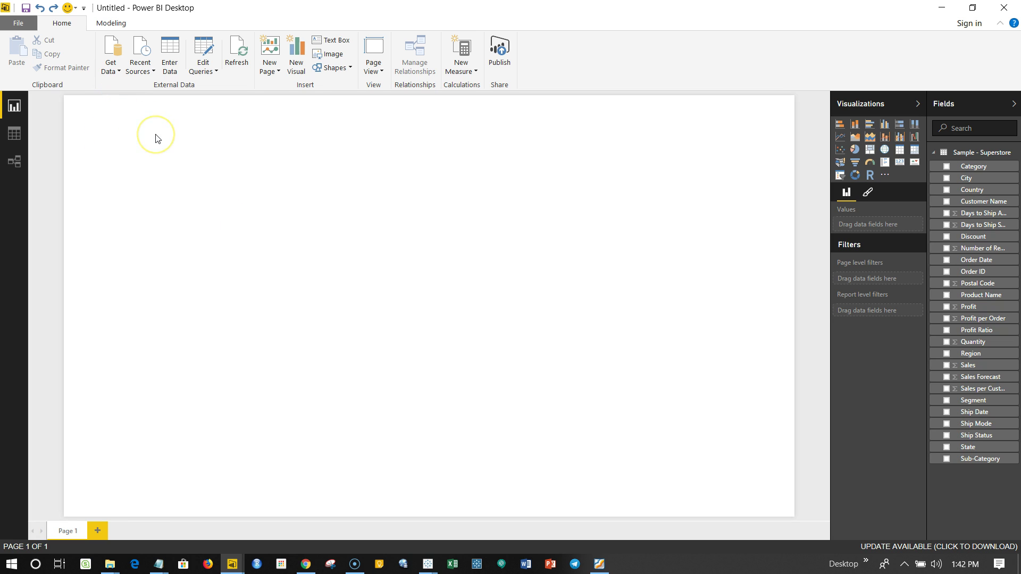
click(207, 75)
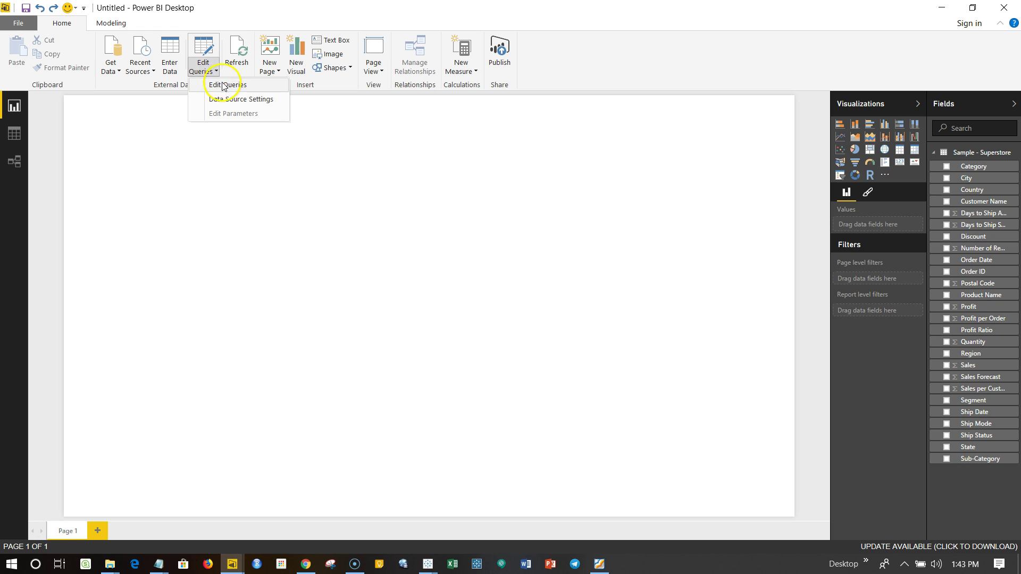
click(223, 87)
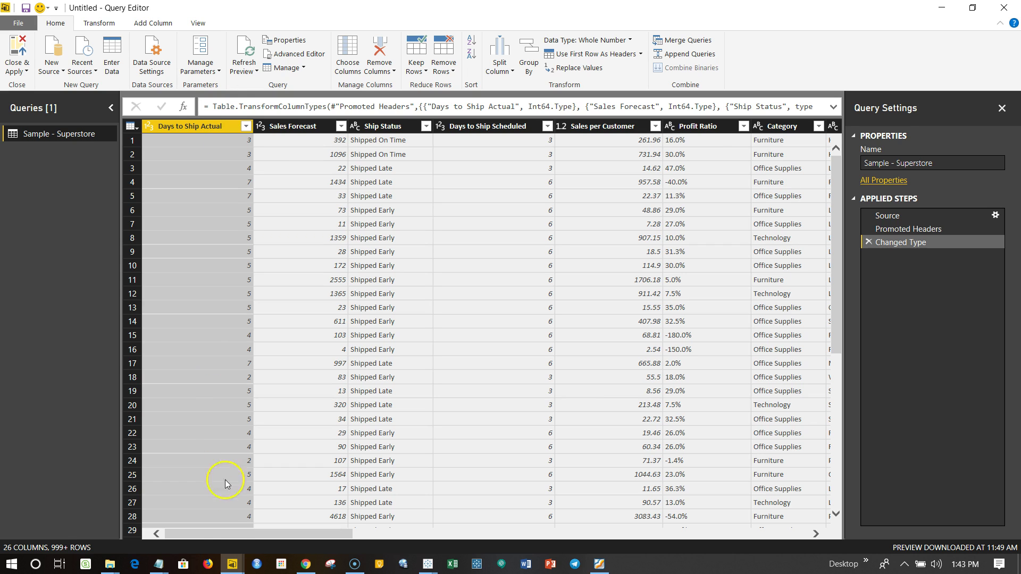
Switch to the blank report window from the taskbar and return to the Query Editor
mouse_move(232, 566)
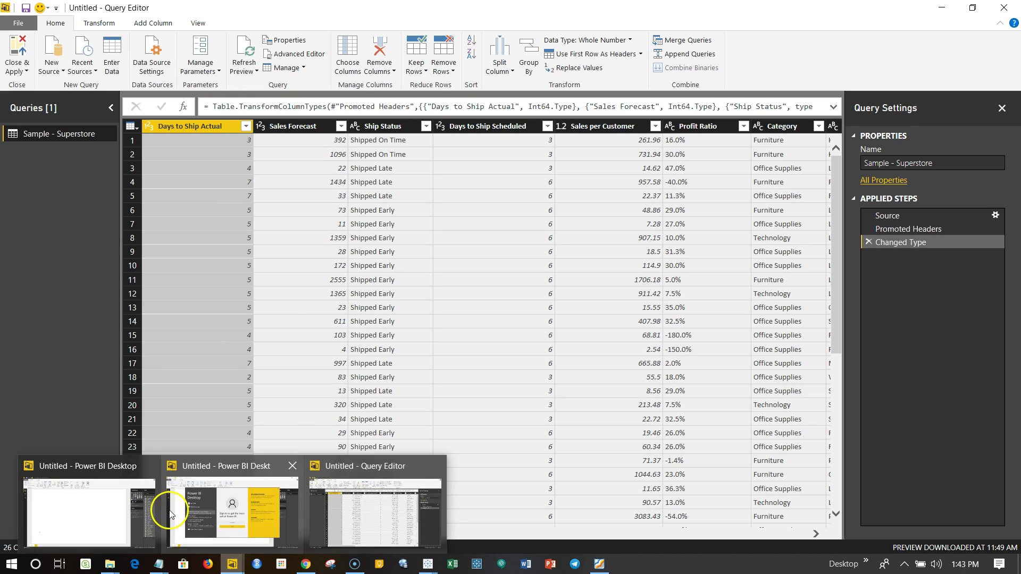
click(136, 502)
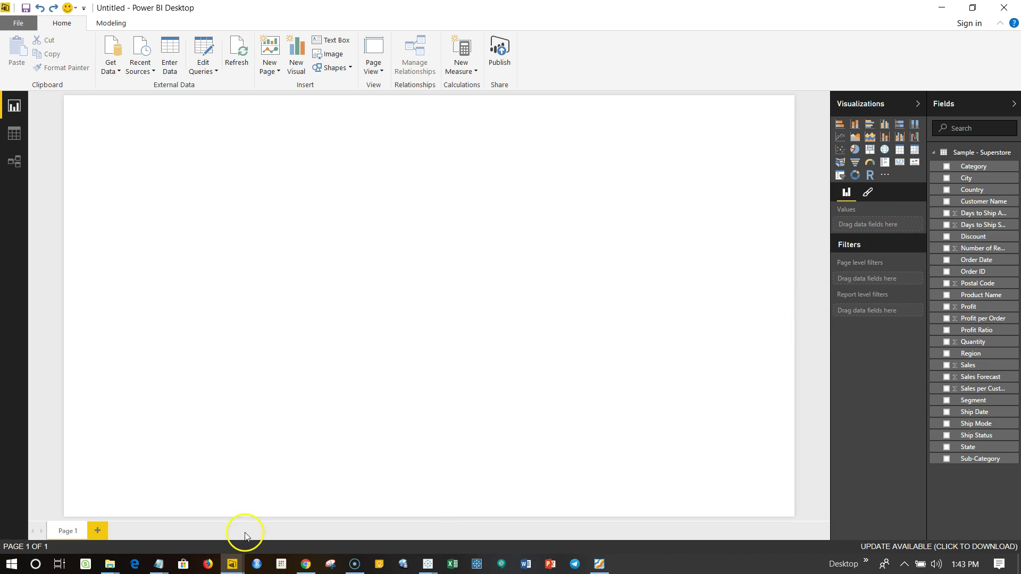
mouse_move(232, 562)
click(378, 506)
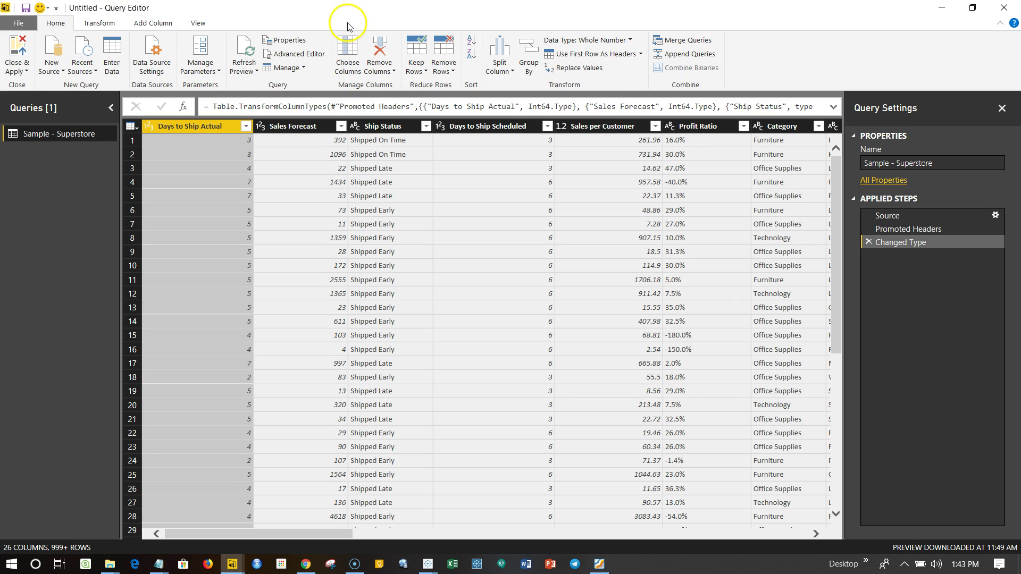
click(100, 23)
click(149, 24)
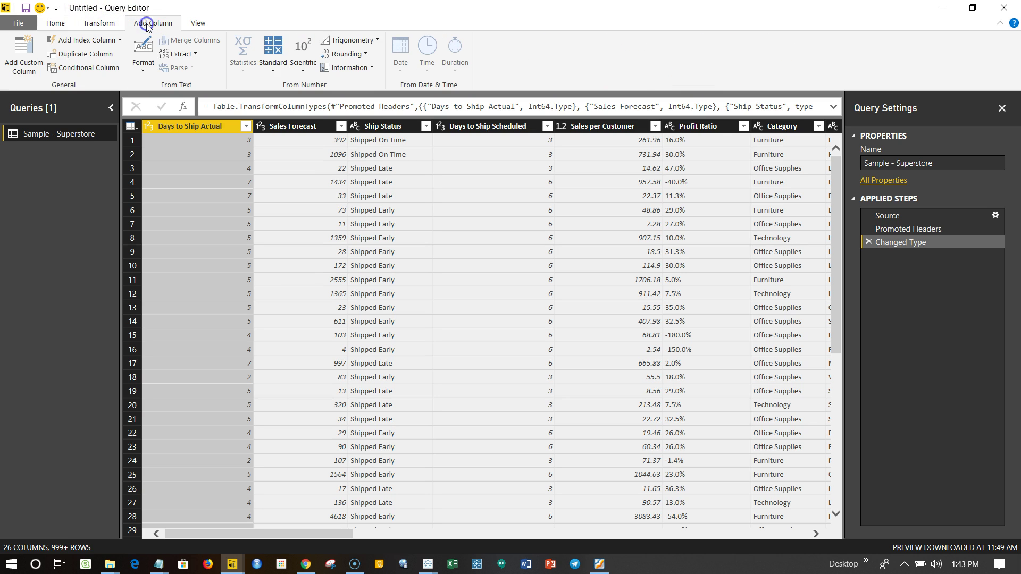
click(197, 25)
click(56, 24)
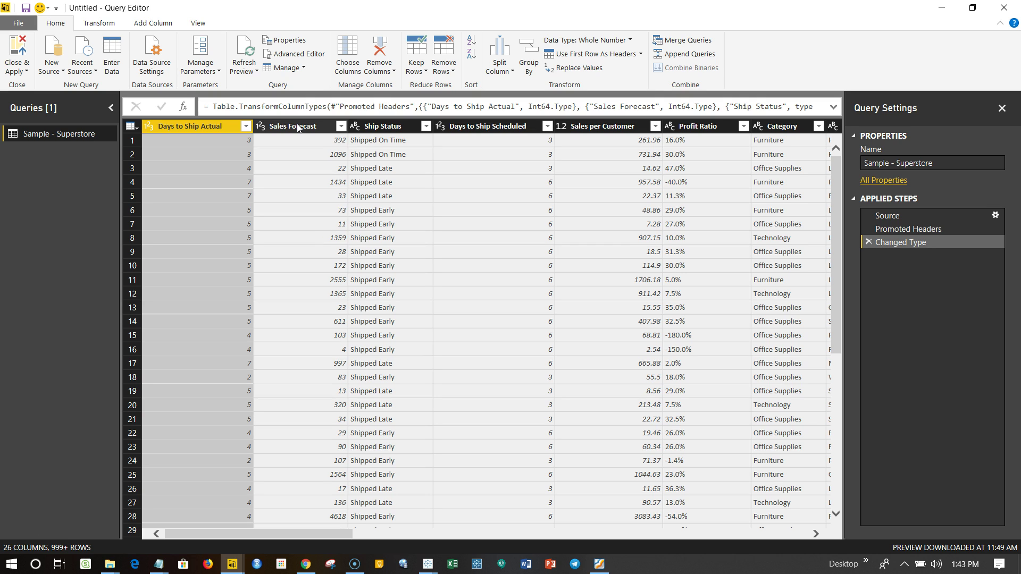
Rename the Ship Status column to Ship_Status, adding a Renamed Columns step
double_click(200, 128)
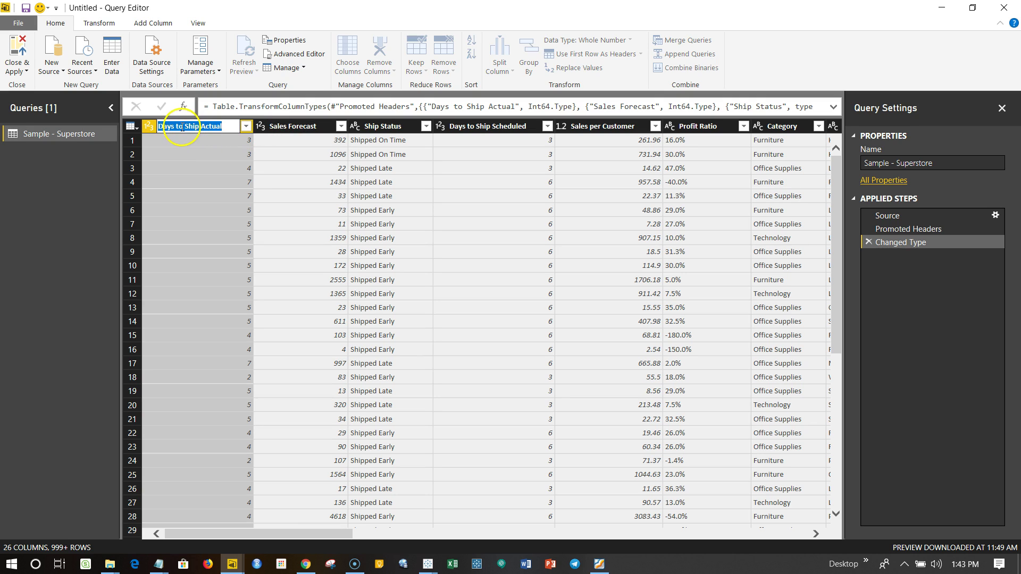
key(Return)
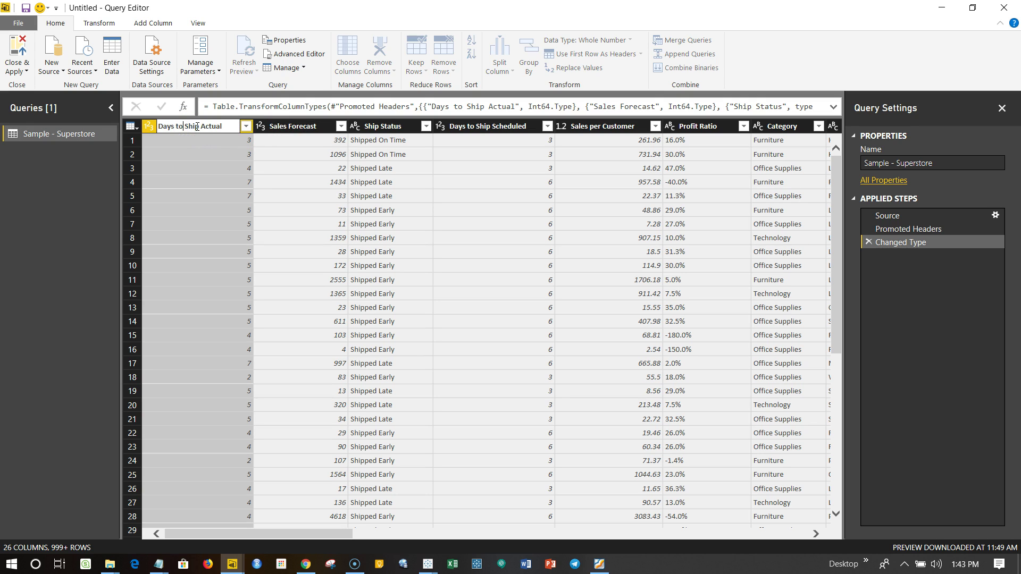
double_click(295, 130)
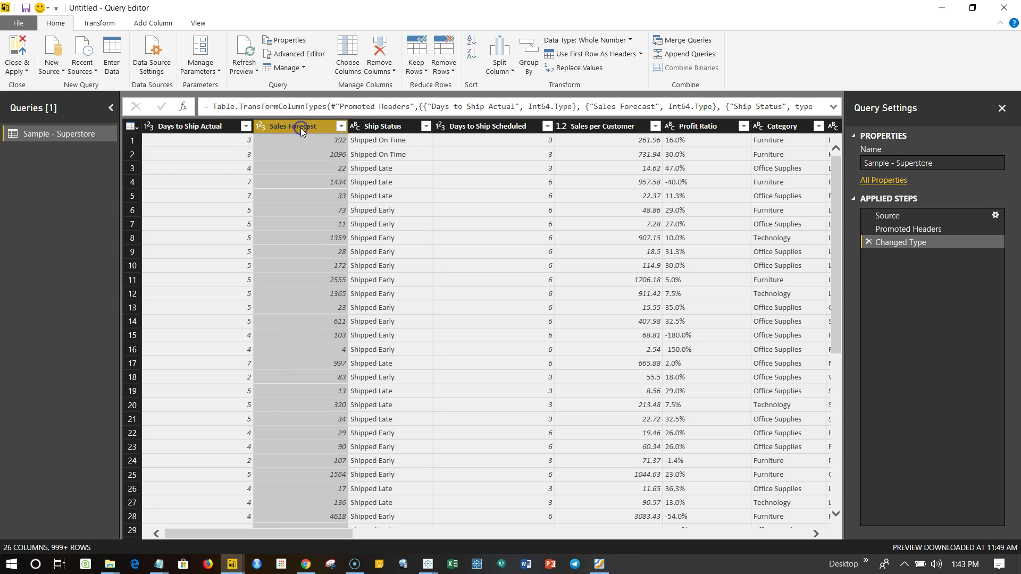
click(372, 127)
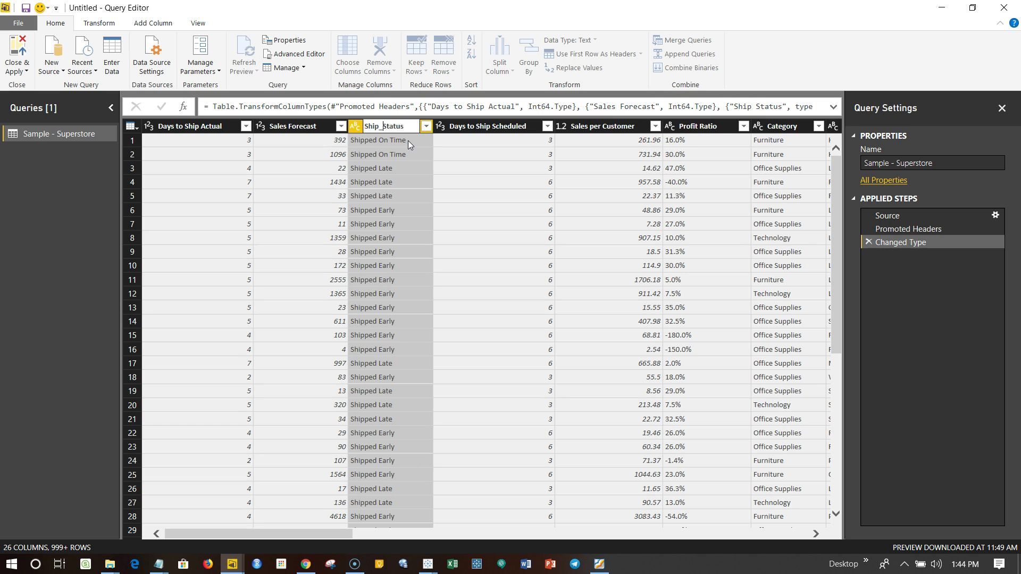
key(Return)
click(393, 144)
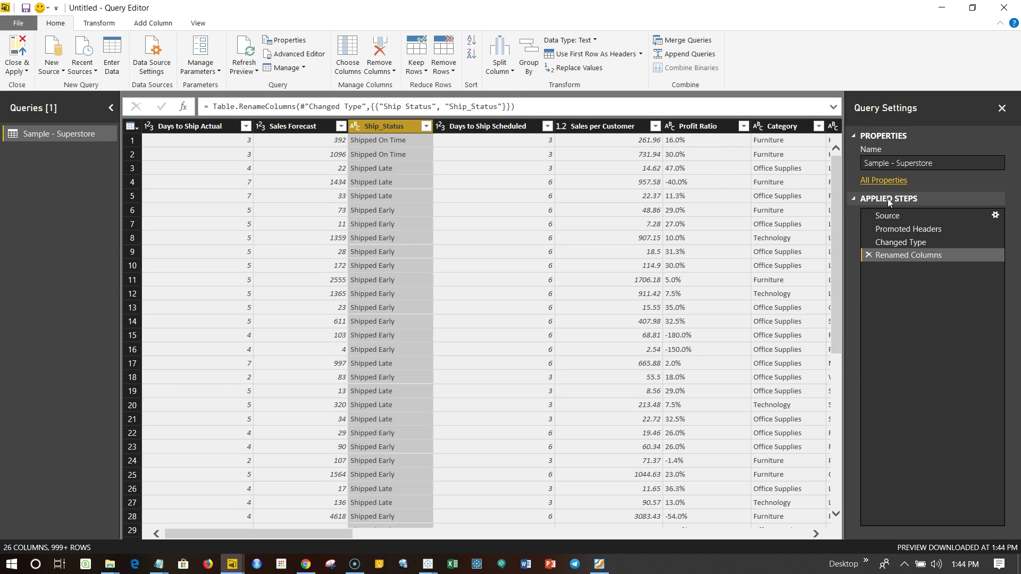
Delete the Renamed Columns applied step so the column reverts to Ship Status
click(898, 255)
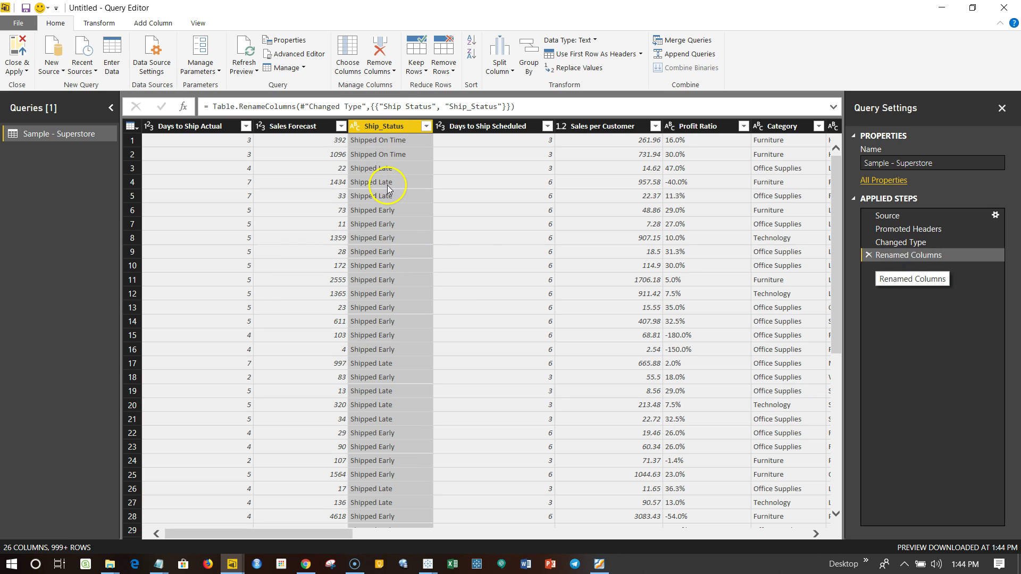
click(526, 142)
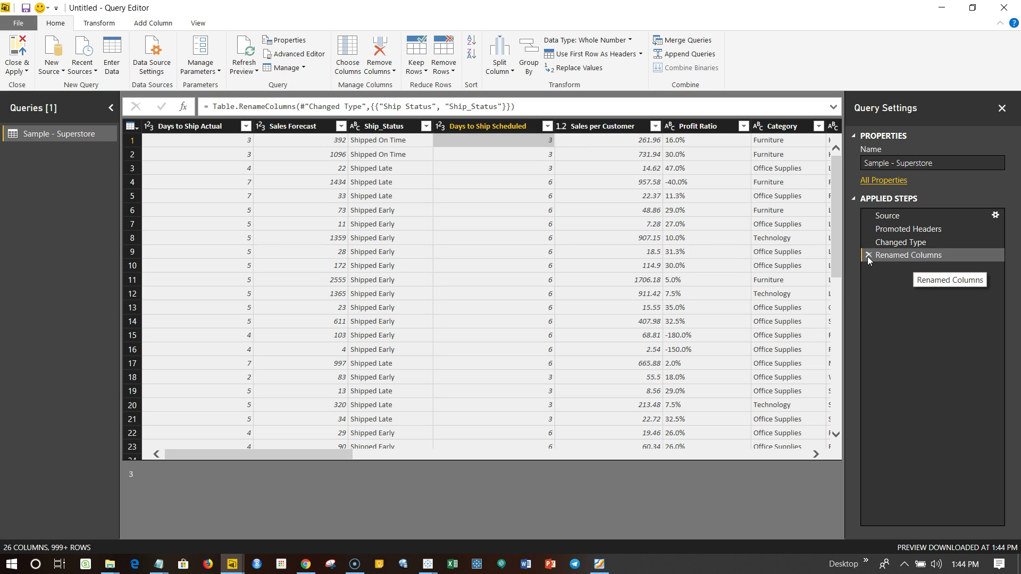
click(896, 258)
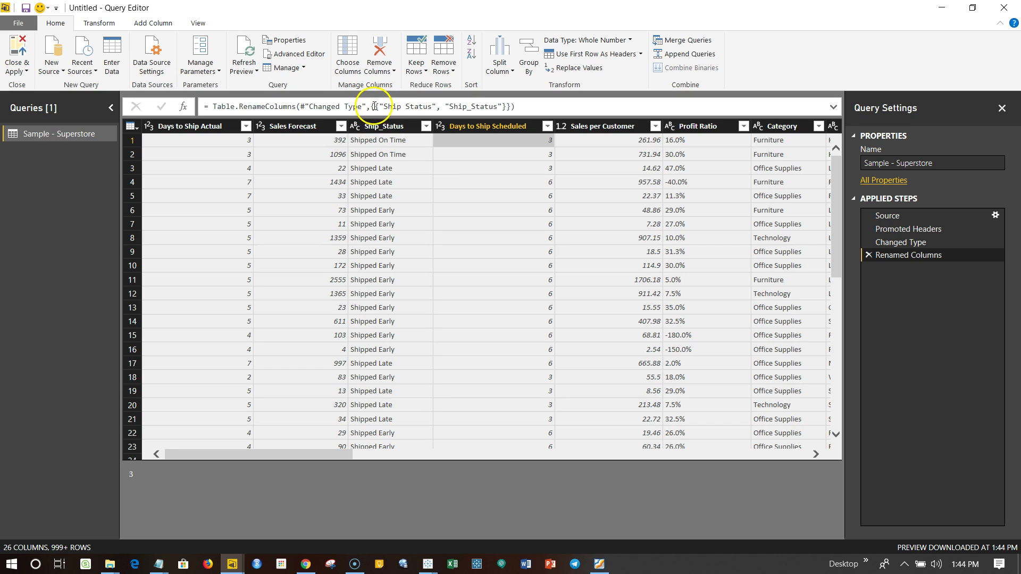
click(868, 255)
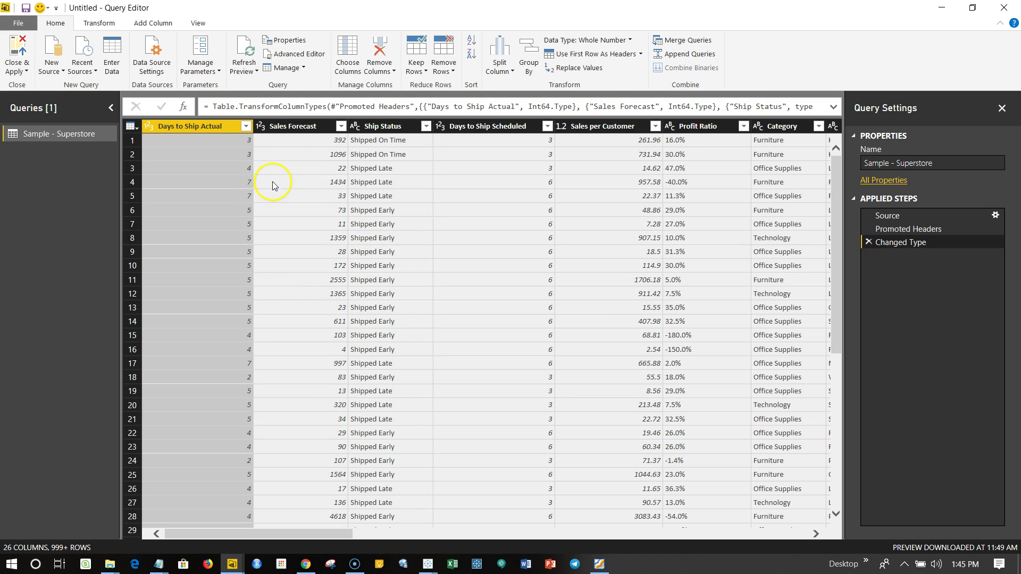
Inspect the Ship Status values in rows 1, 2 and 4, including Shipped Late
click(387, 140)
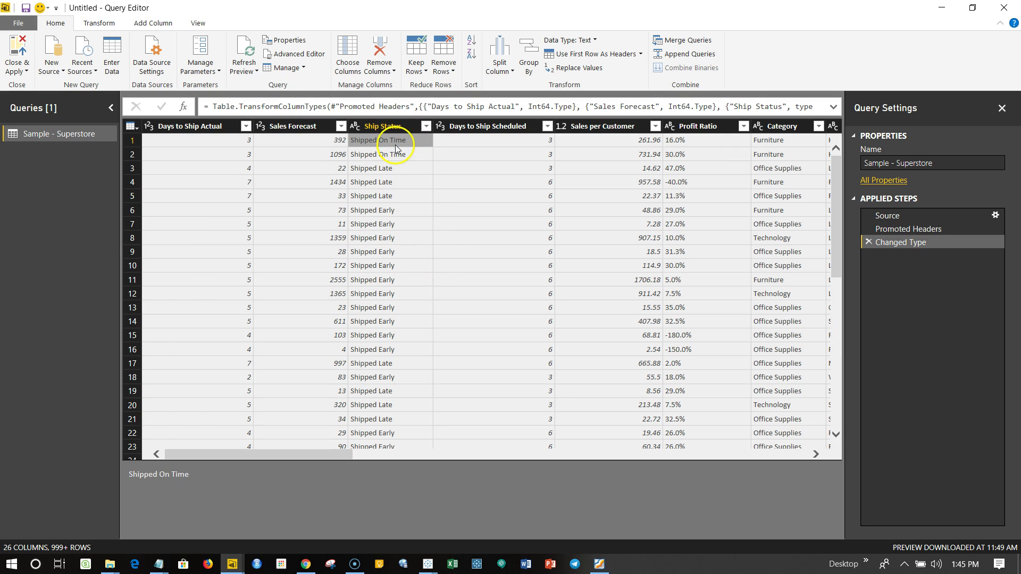
click(355, 180)
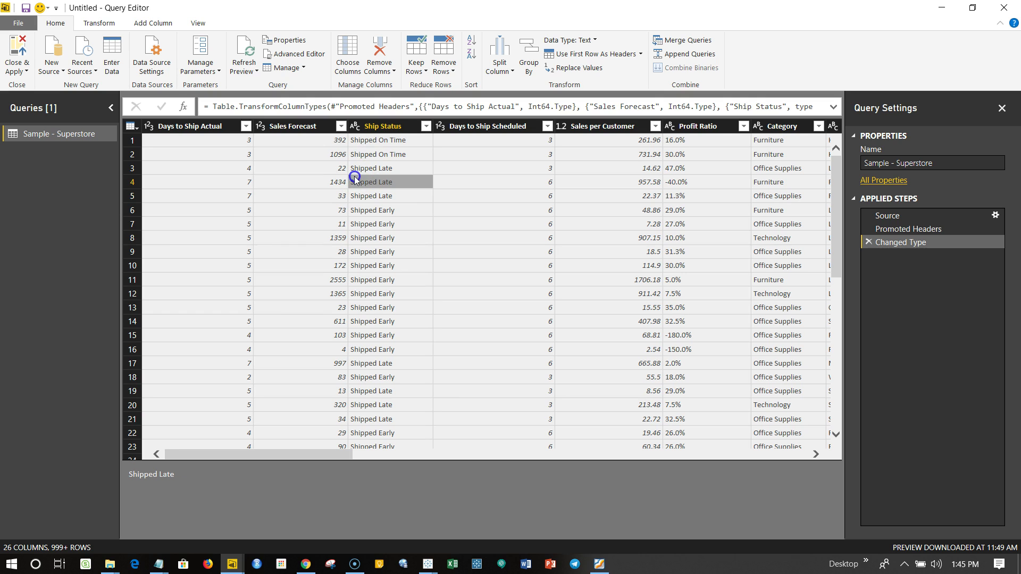
click(368, 157)
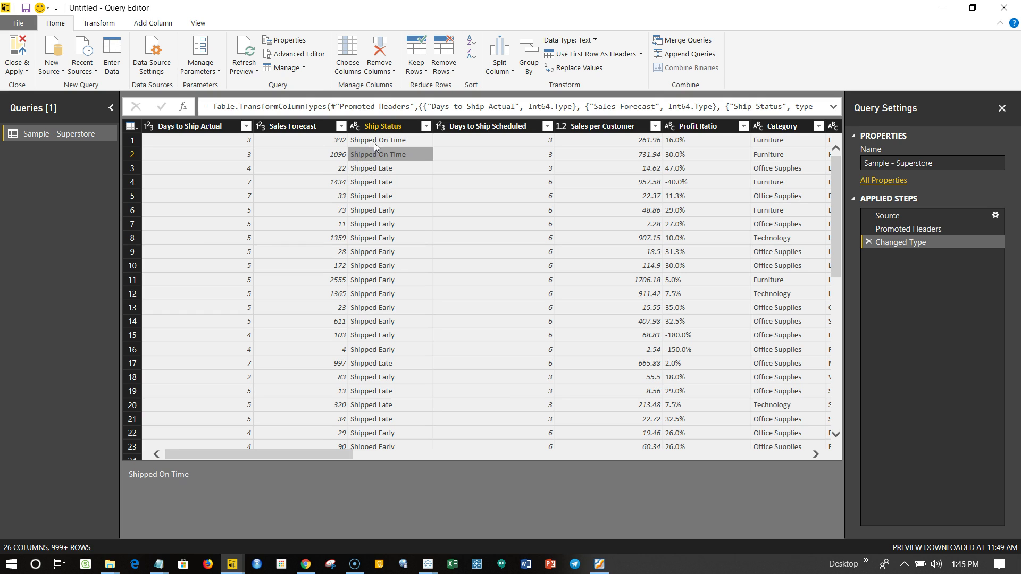
click(375, 143)
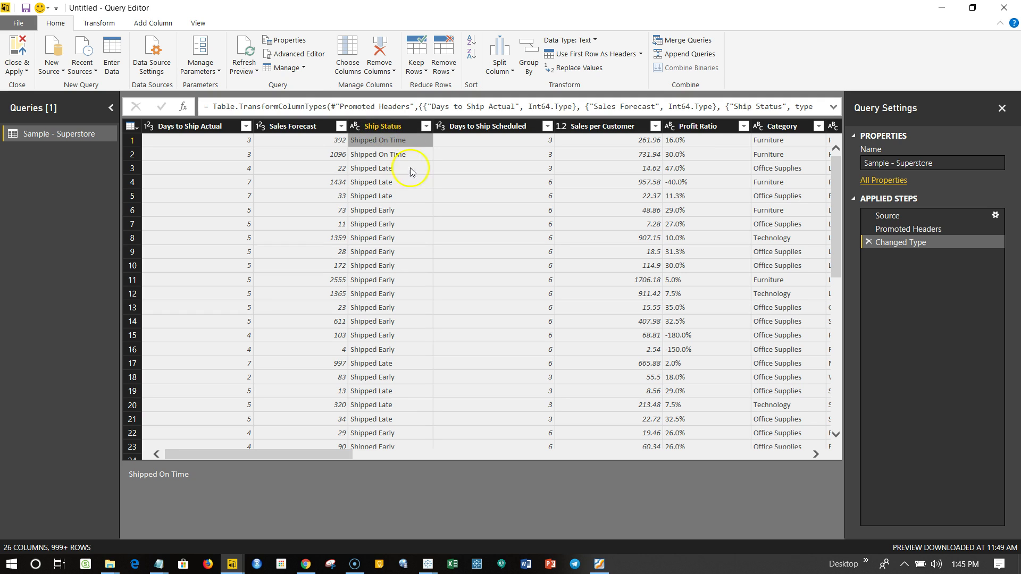
click(394, 132)
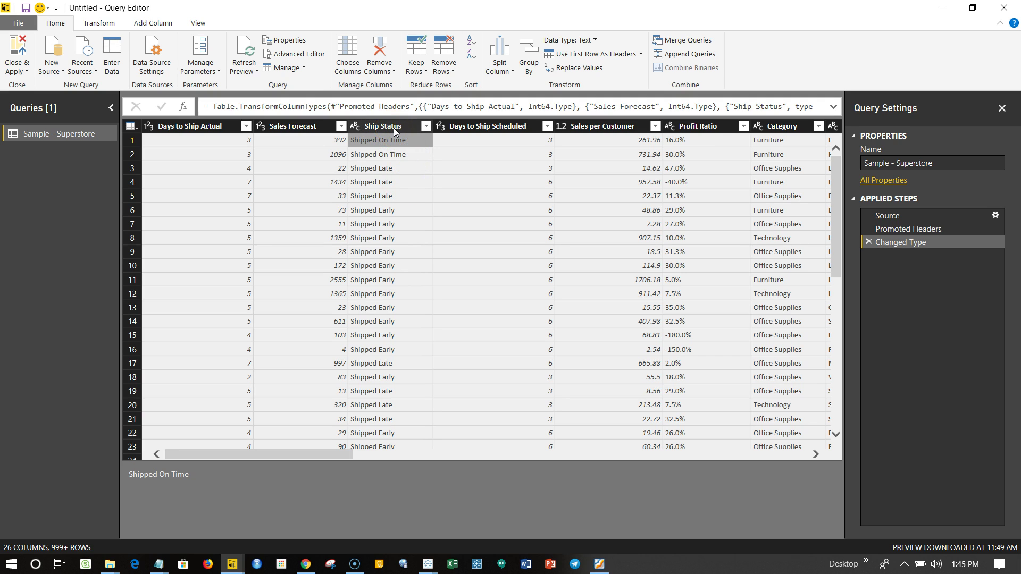
Remove the Sales Forecast column, then delete the Removed Columns step to restore it
click(298, 126)
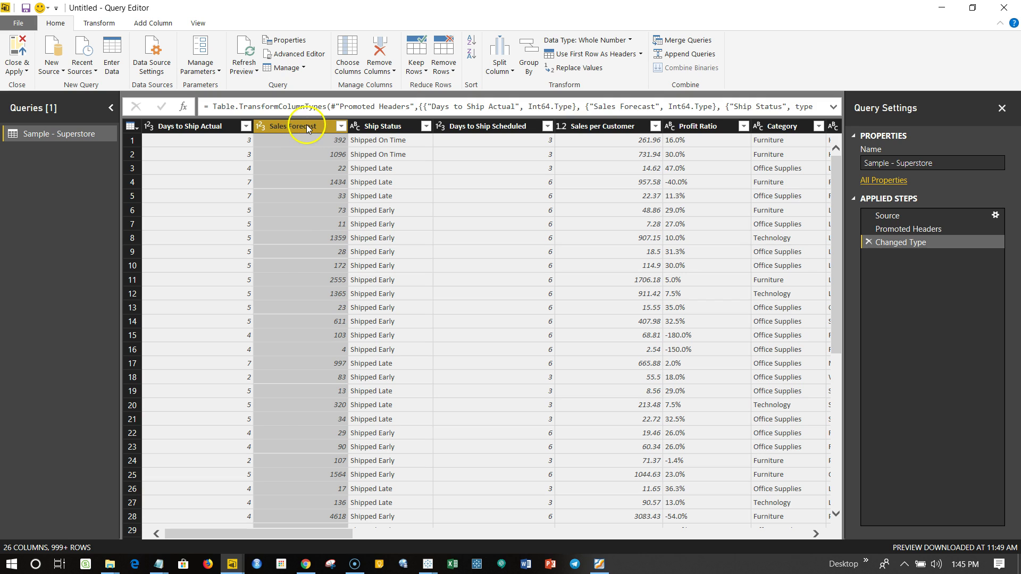
click(393, 71)
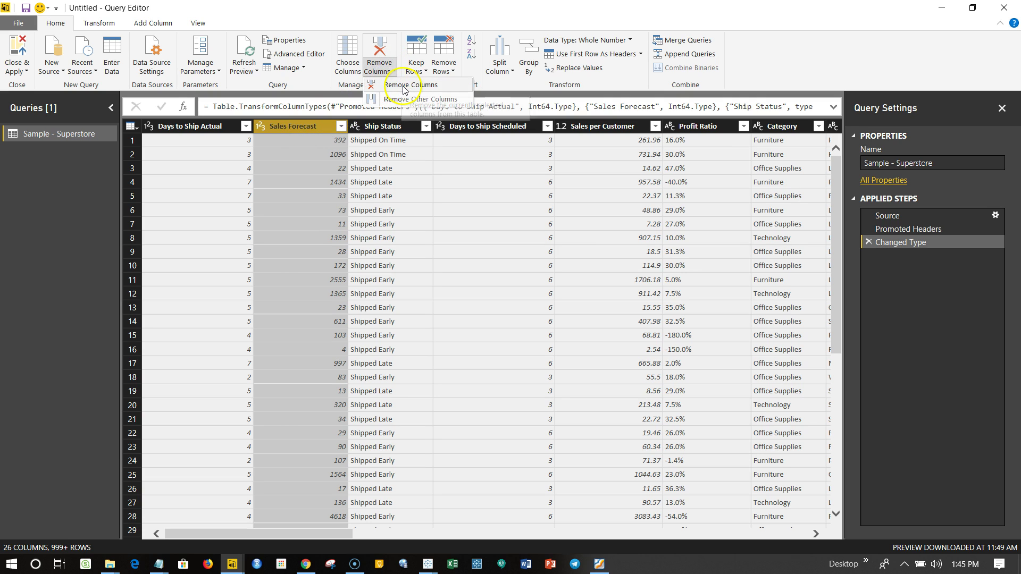
click(404, 86)
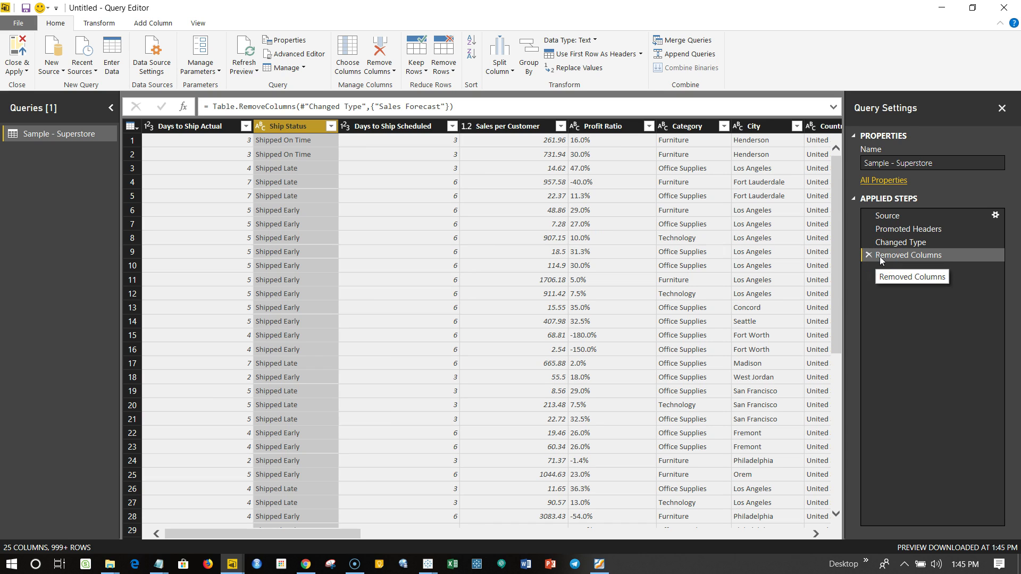
click(869, 254)
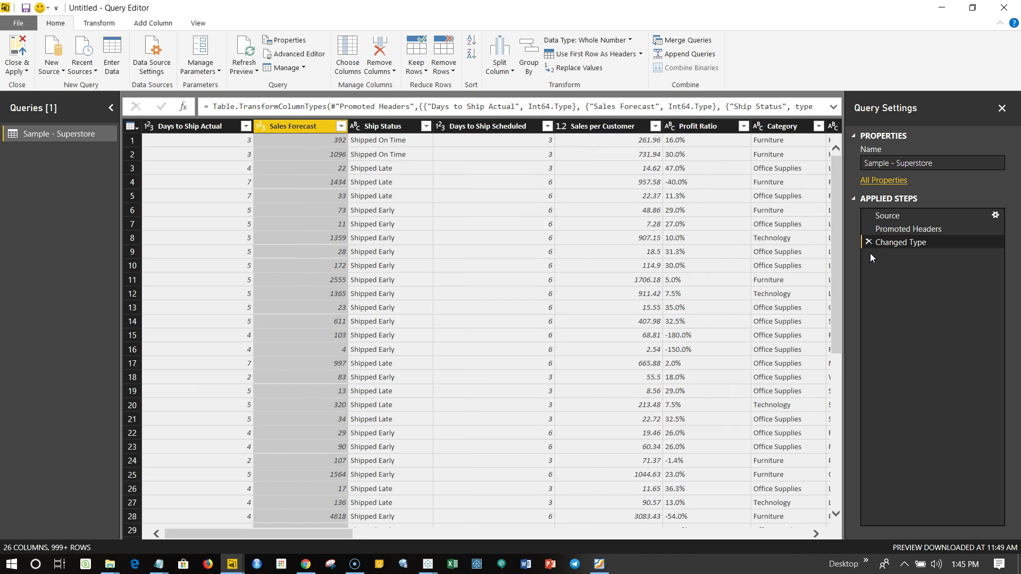
click(302, 144)
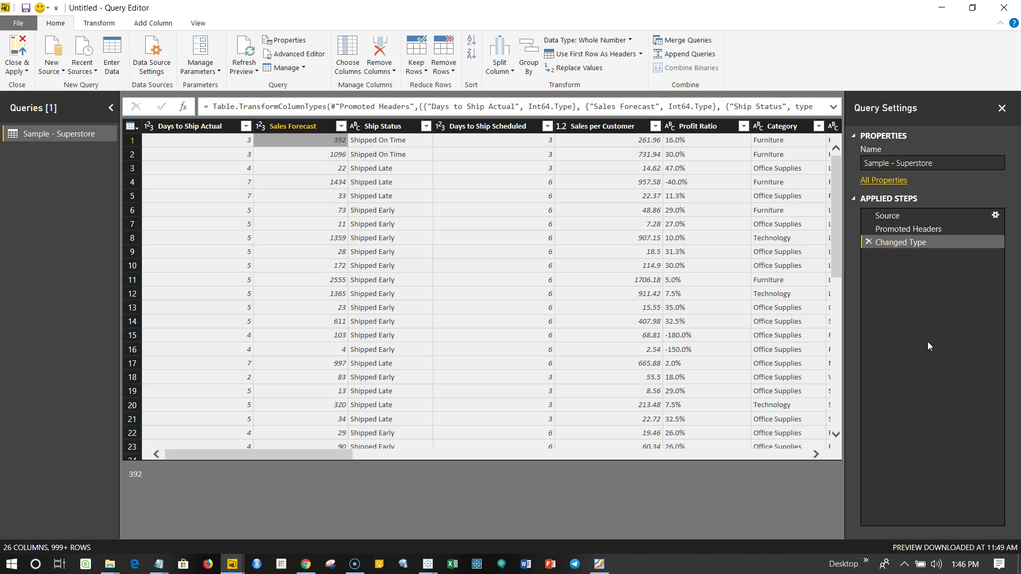
click(903, 162)
Review the Transform tab's Data Type list for Sales Forecast, leaving it as Whole Number
click(100, 26)
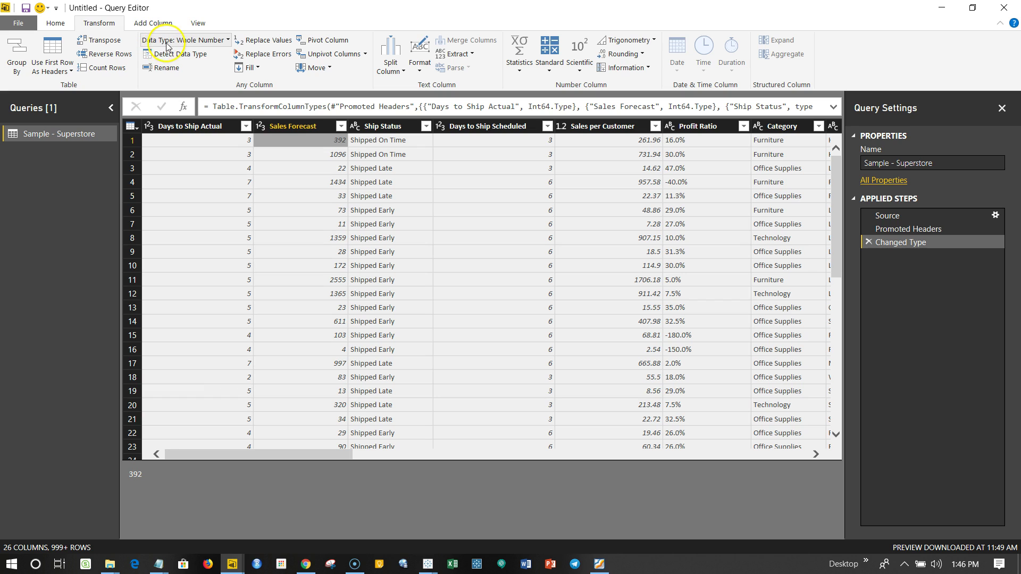
click(200, 45)
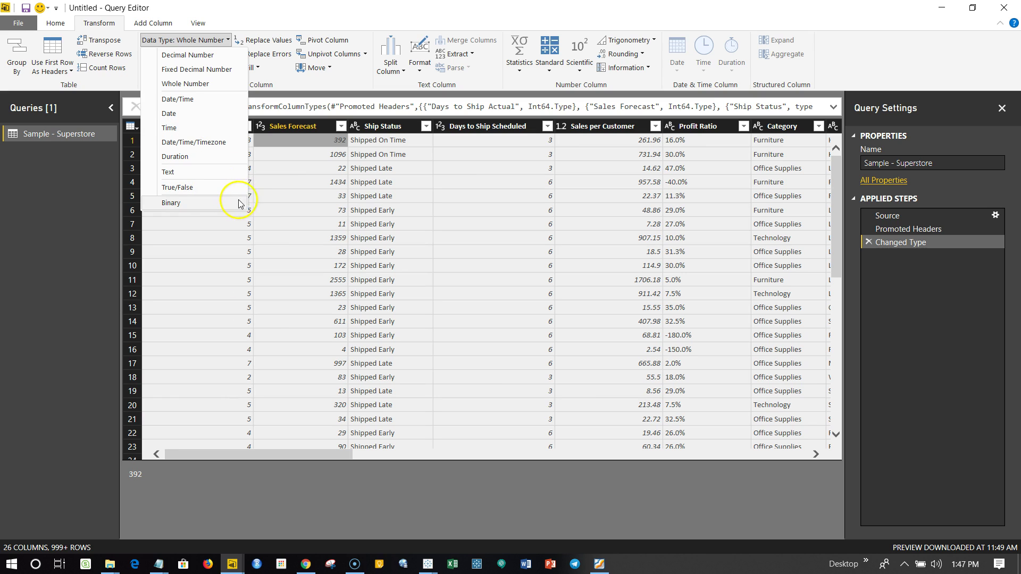
click(280, 198)
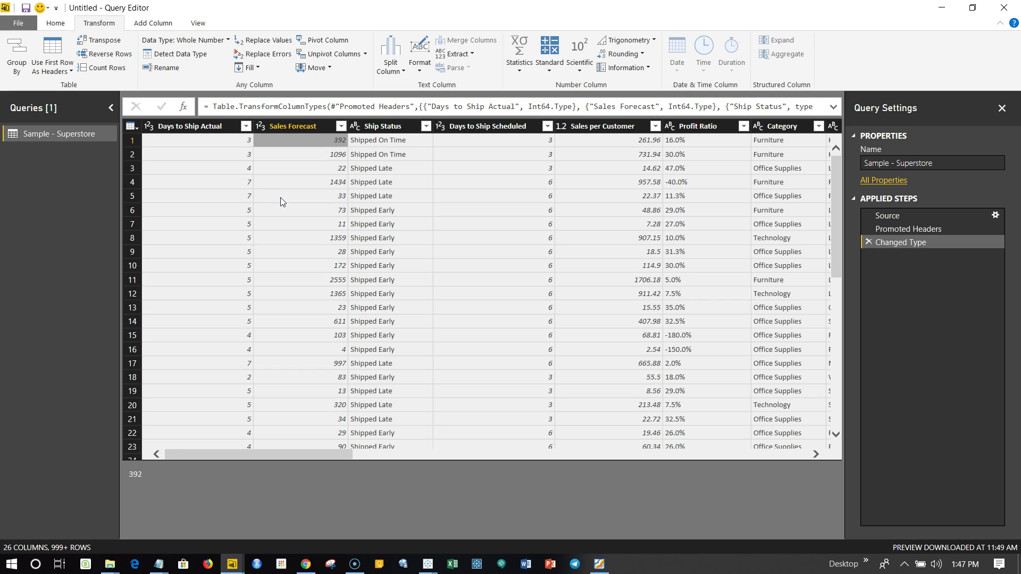
click(317, 212)
click(217, 40)
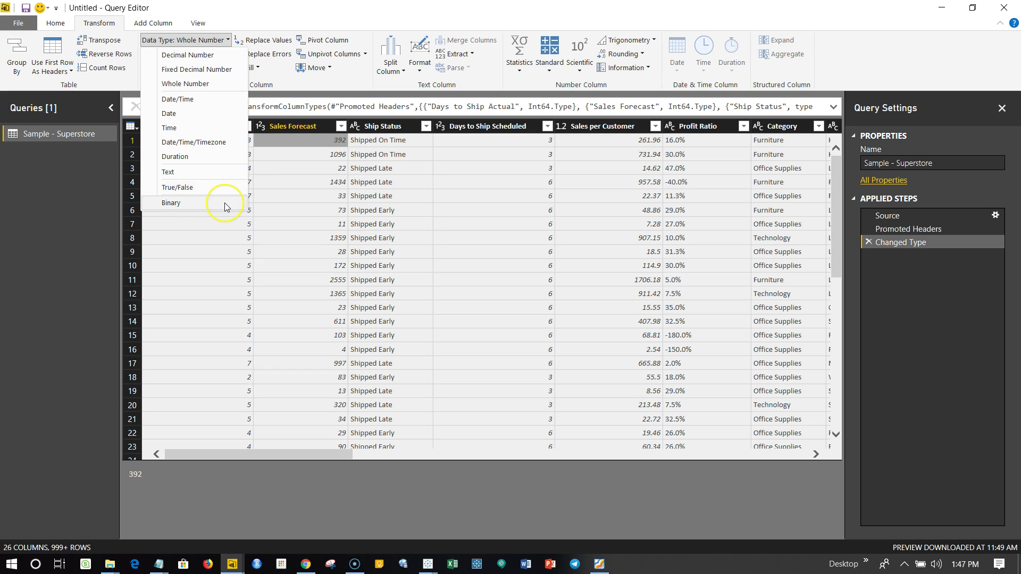
click(303, 177)
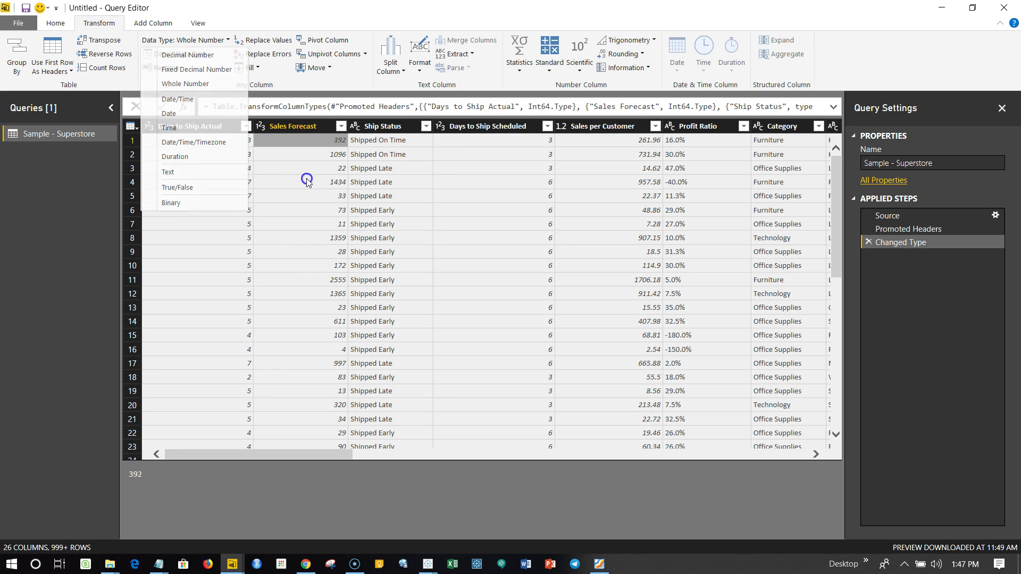
click(308, 181)
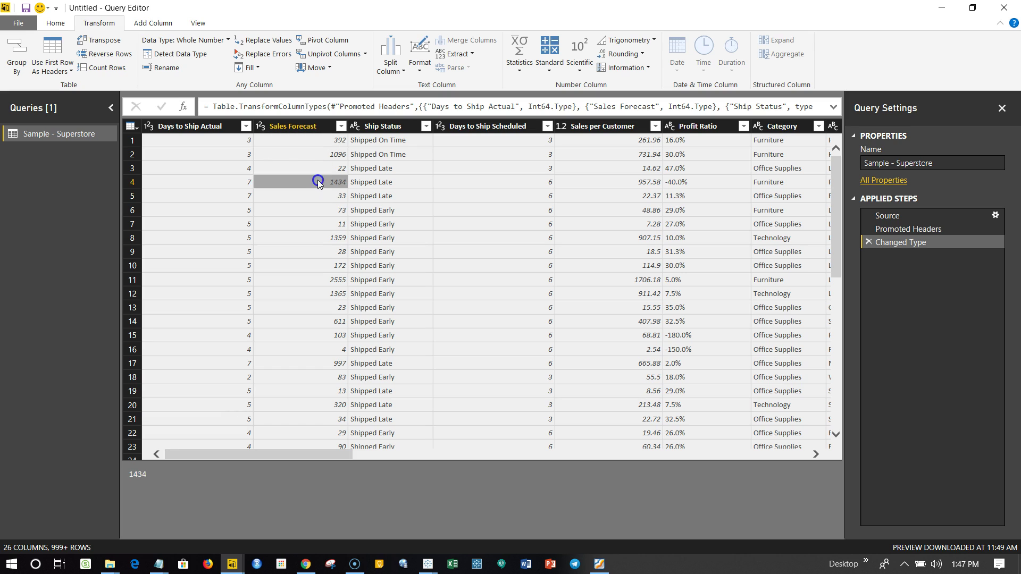
click(319, 169)
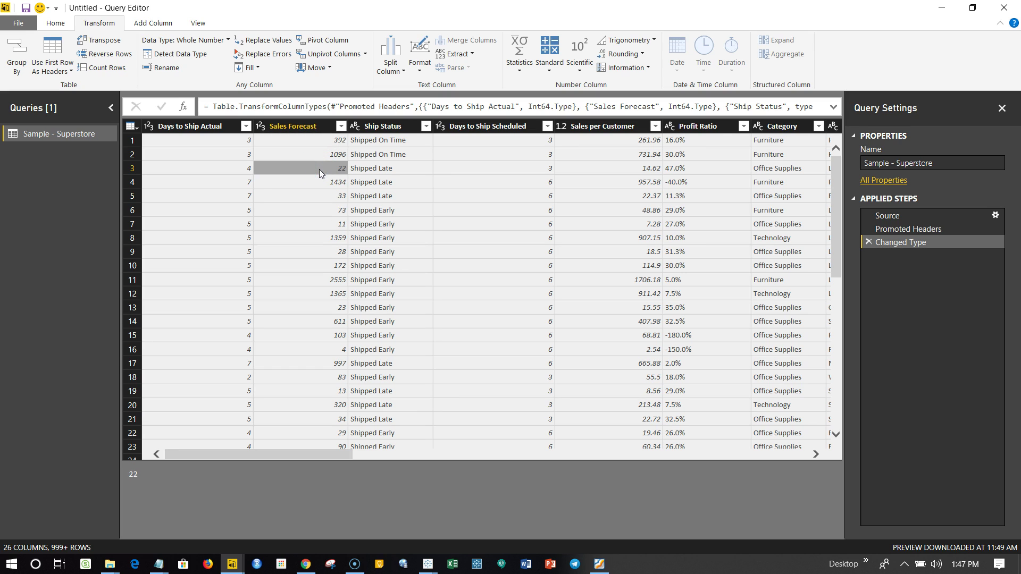
click(207, 40)
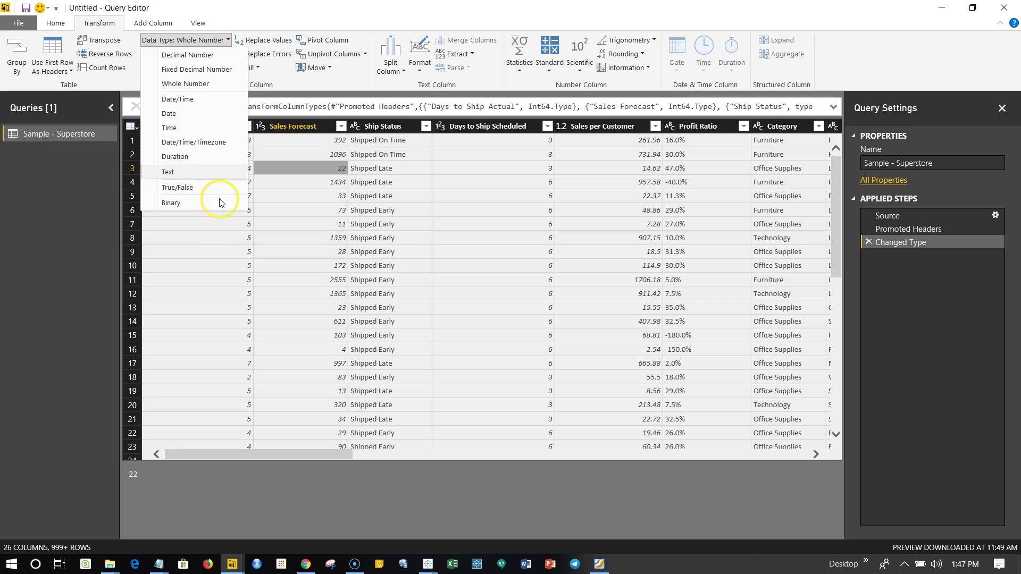
click(340, 207)
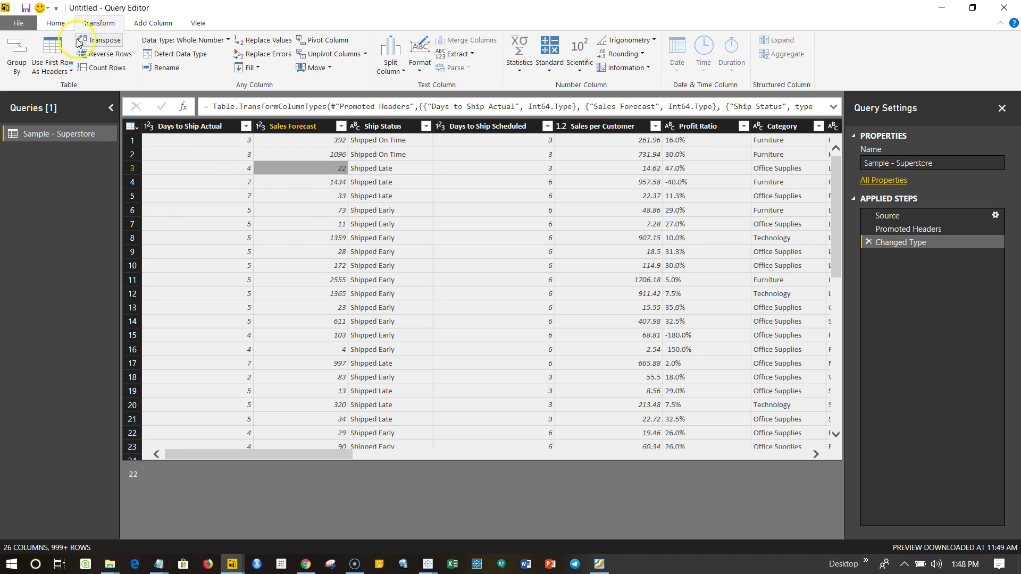
Cancel a Sales Forecast rename, peek at Remove Columns, then open its Data Type list
click(57, 24)
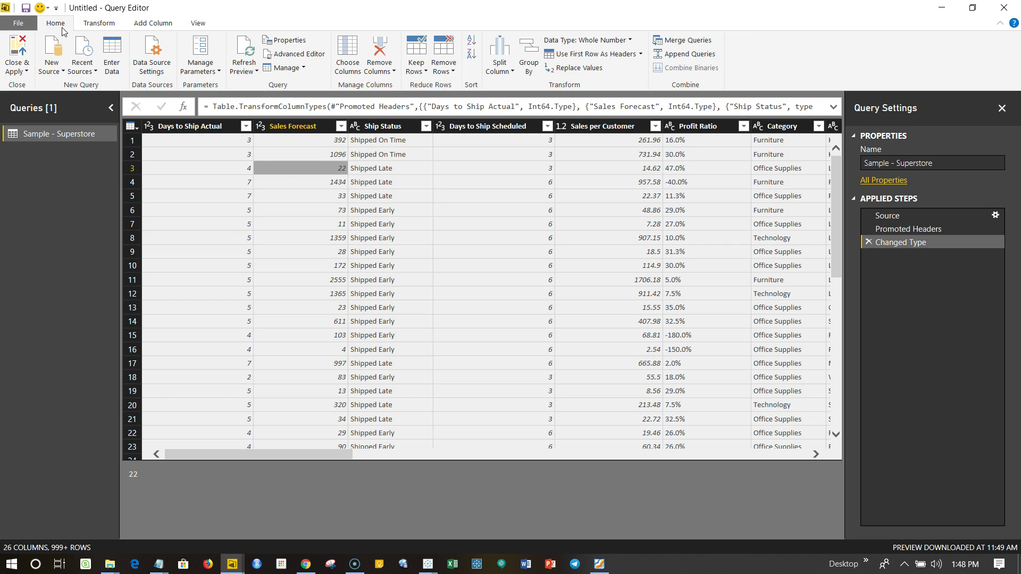
double_click(300, 128)
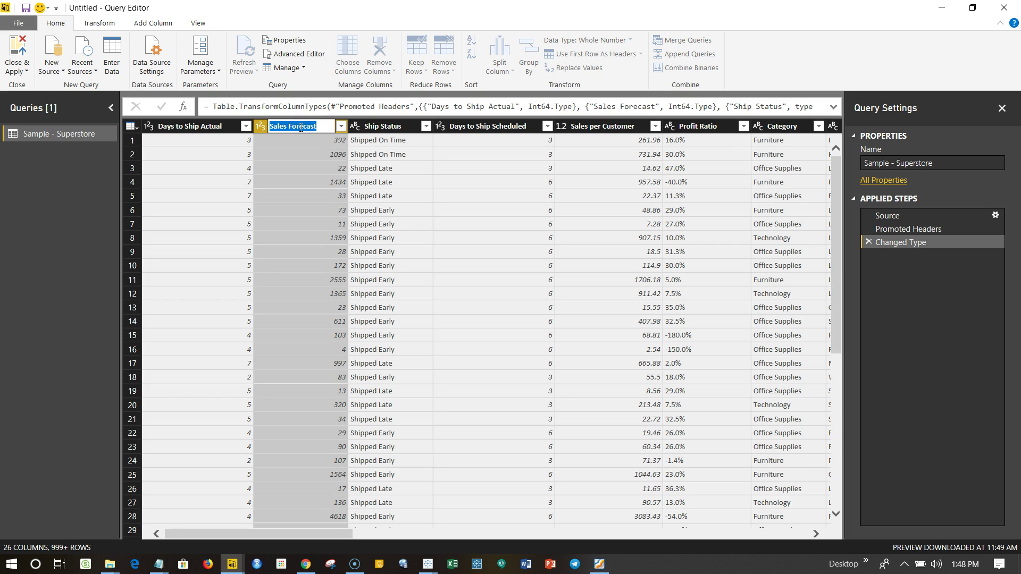
click(303, 141)
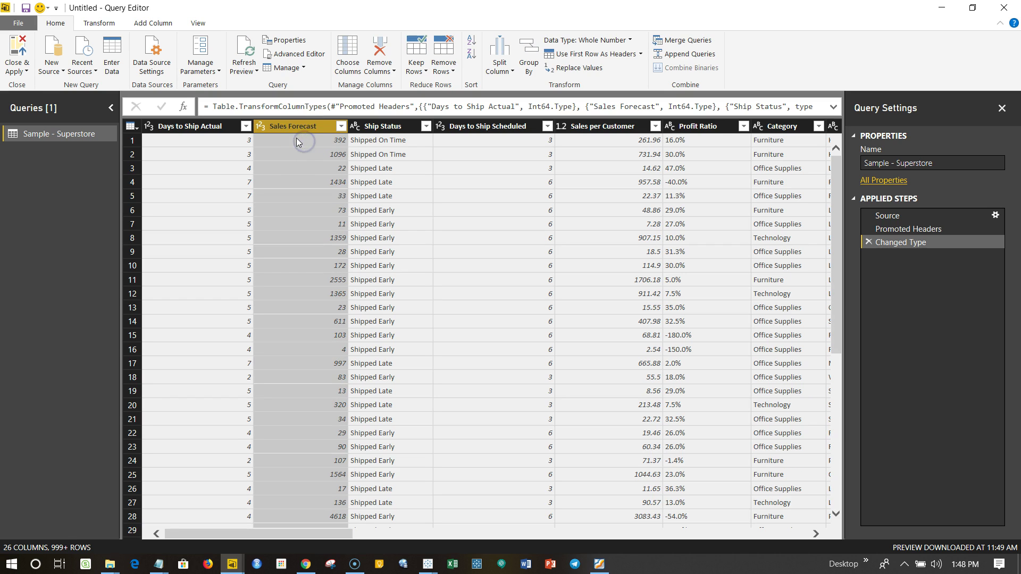
click(379, 67)
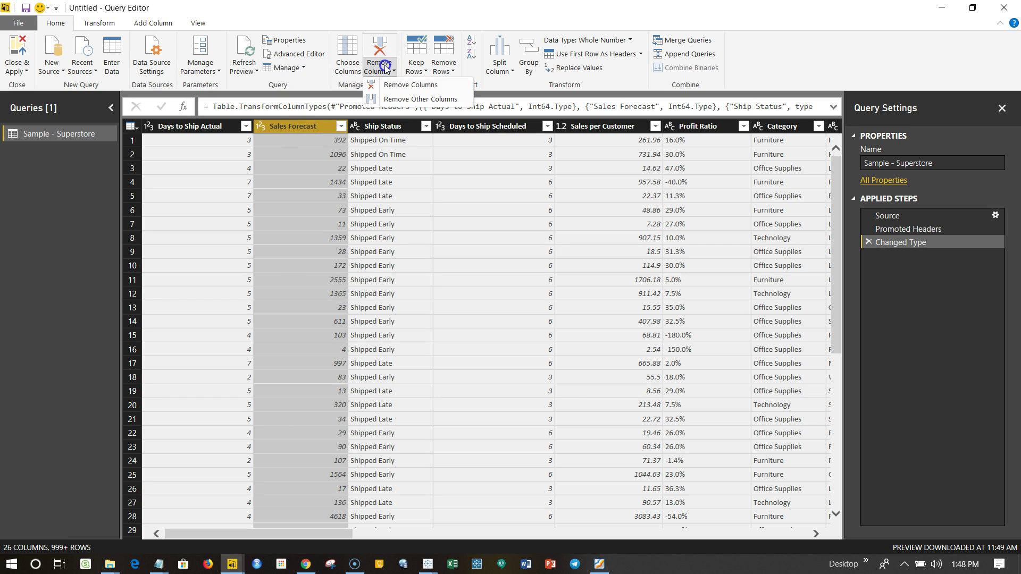
click(100, 21)
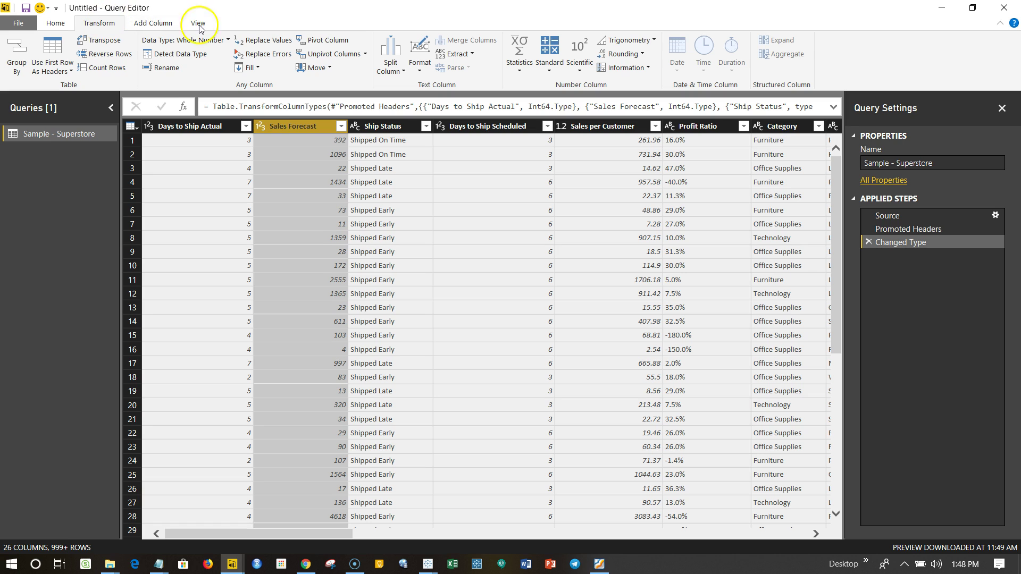
click(215, 40)
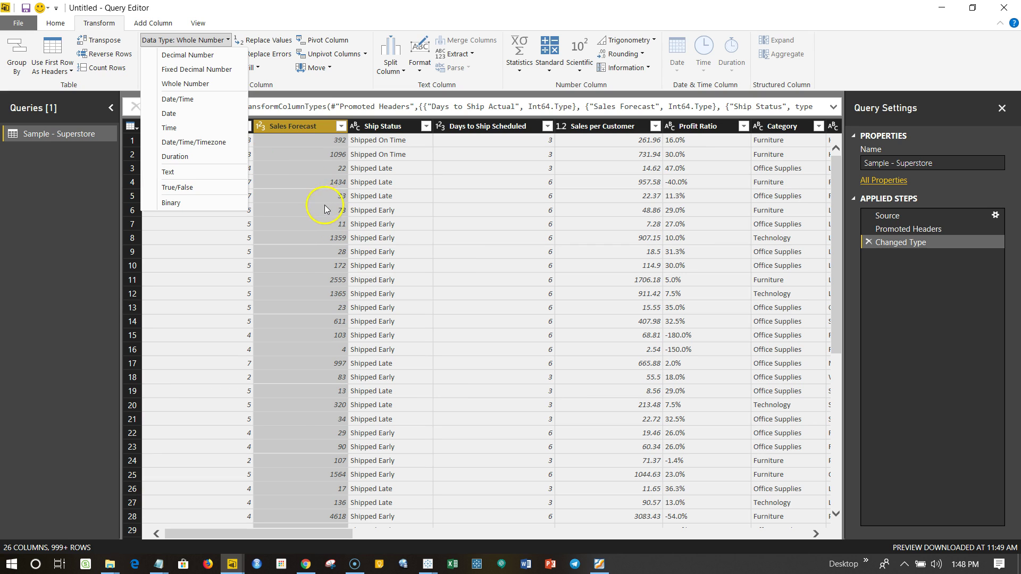
Close the Data Type list, select Sales Forecast value 1096, and browse Add Column, View, Home
click(318, 190)
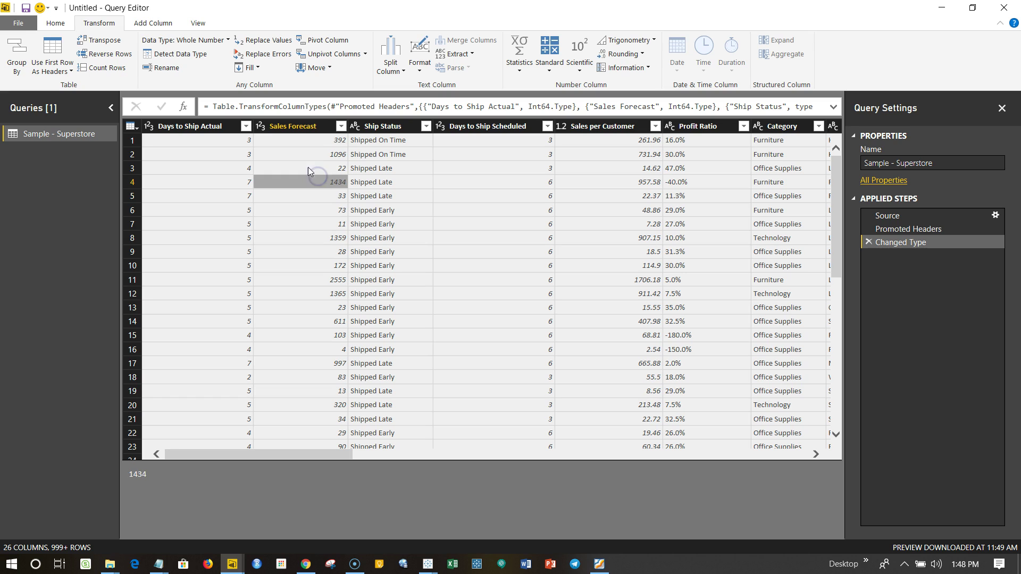
click(310, 160)
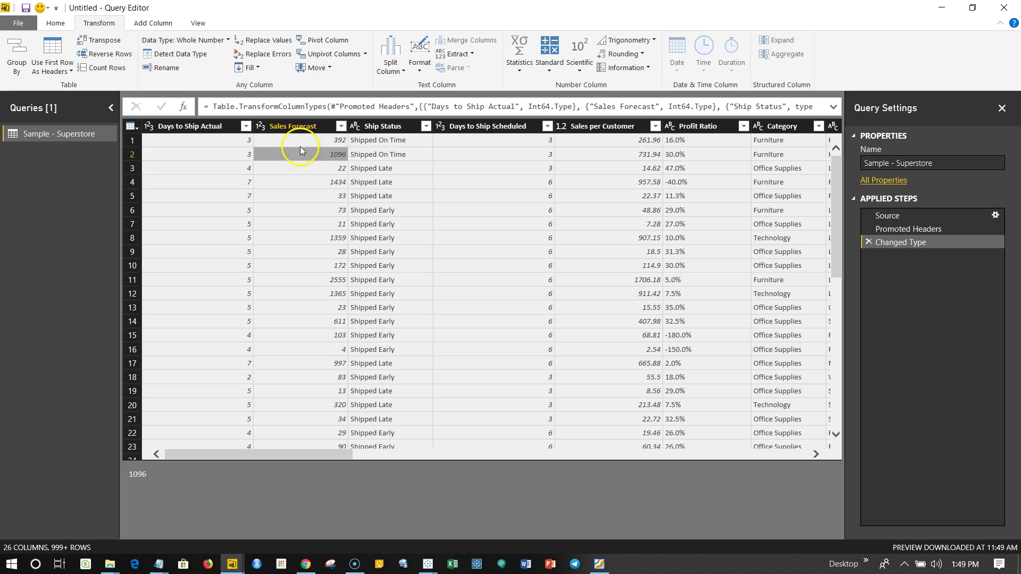
click(154, 22)
click(189, 24)
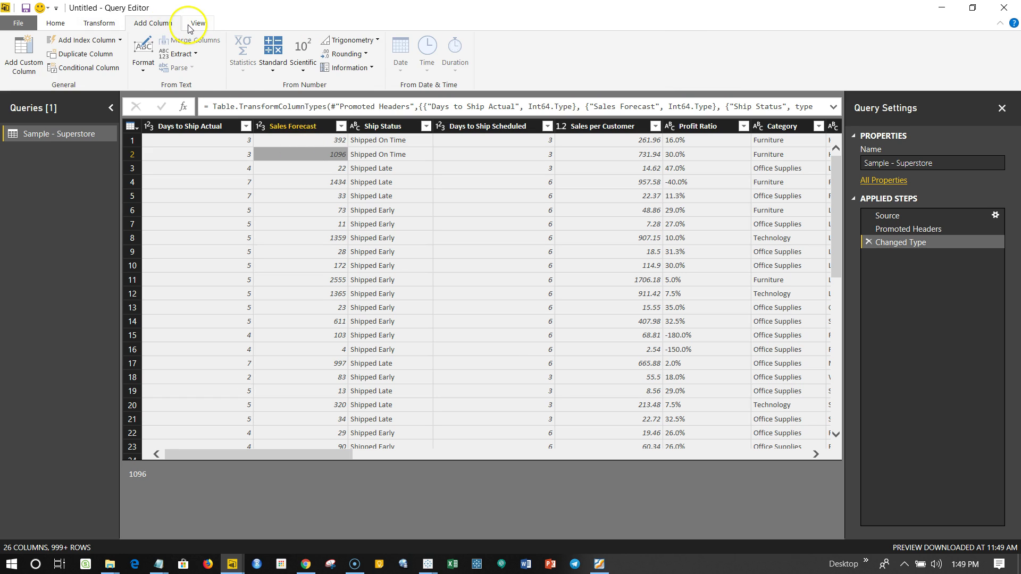
click(59, 23)
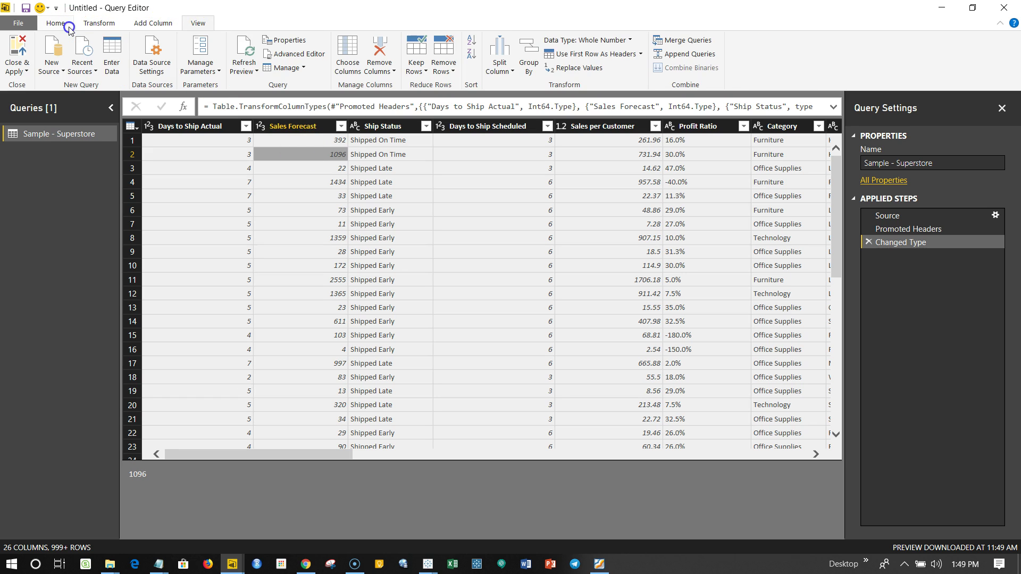